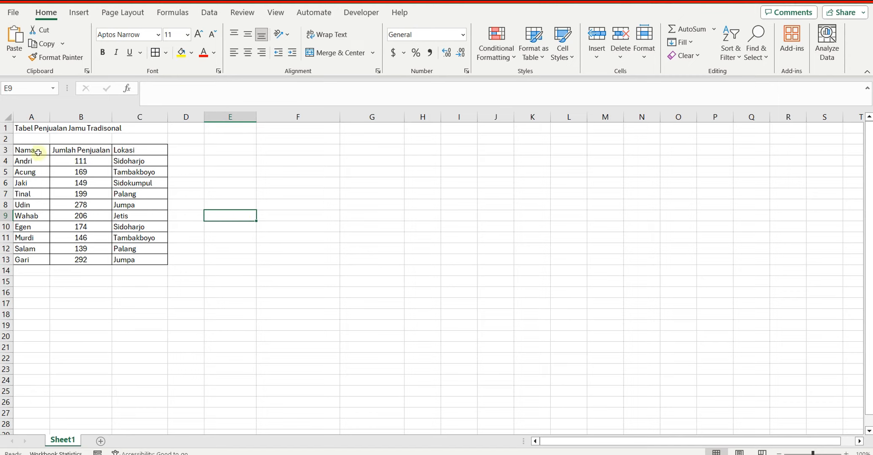
{"action": "left_click_drag", "start_coordinate": [38, 150], "coordinate": [37, 249]}
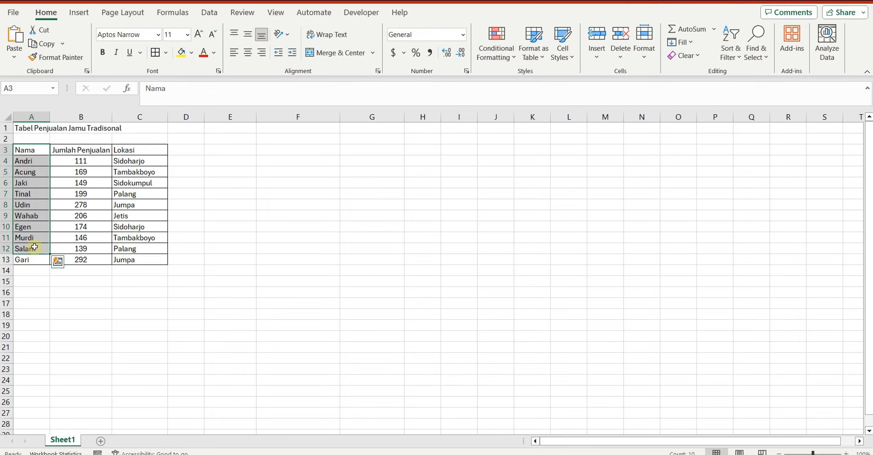
{"action": "left_click", "coordinate": [85, 149]}
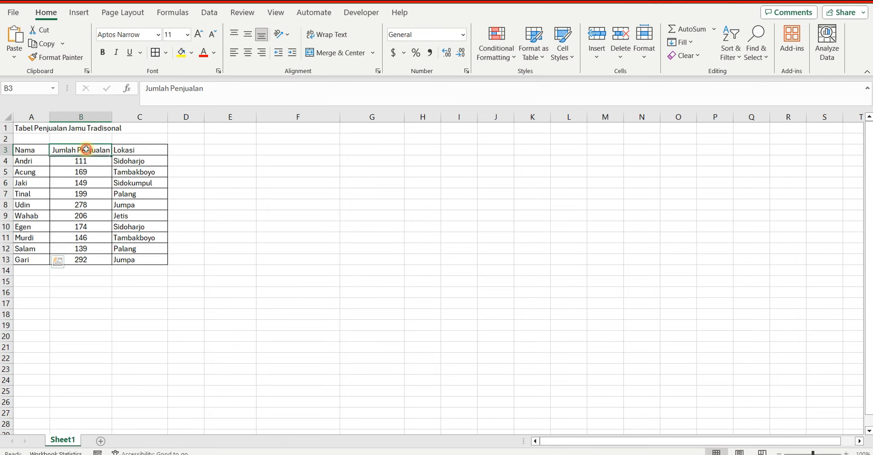
{"action": "left_click", "coordinate": [143, 152]}
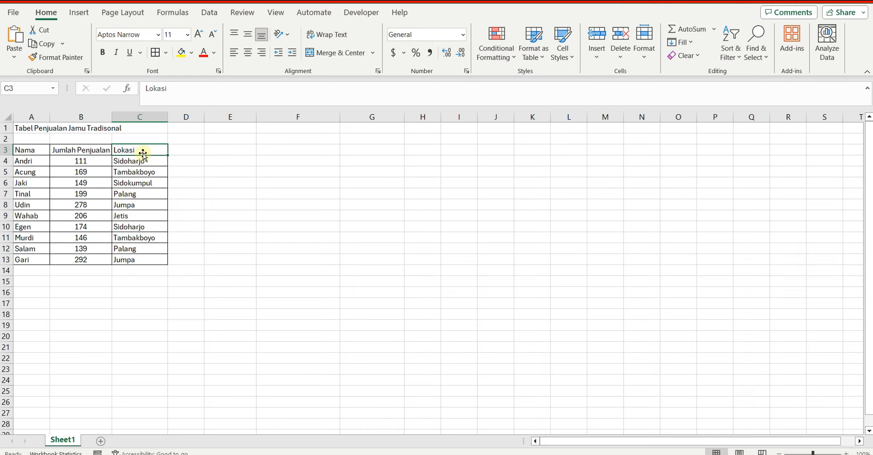
{"action": "left_click", "coordinate": [91, 152]}
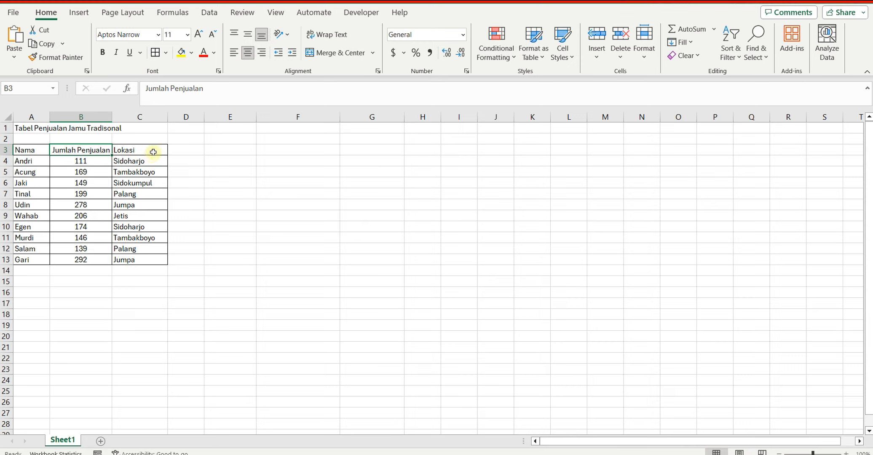
{"action": "left_click", "coordinate": [153, 152]}
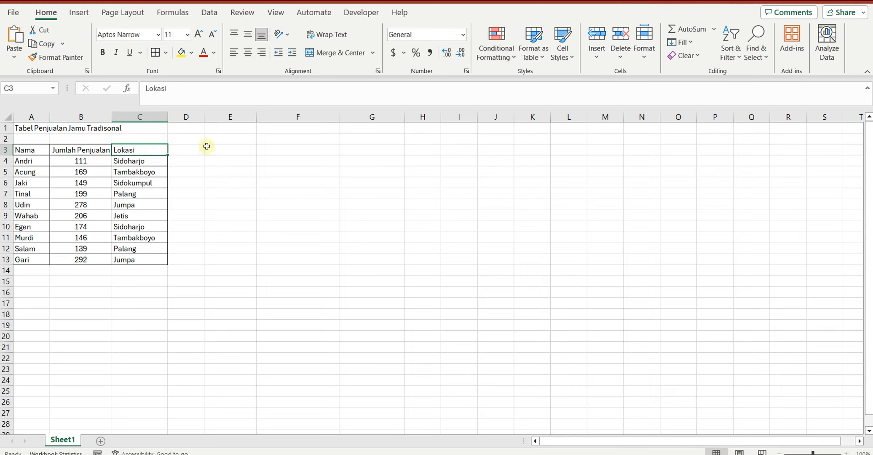
Step: Enter the criteria headings "kriteria penjualan" in cell F3 and "kriteria lokasi" in cell G3
{"action": "left_click", "coordinate": [316, 149]}
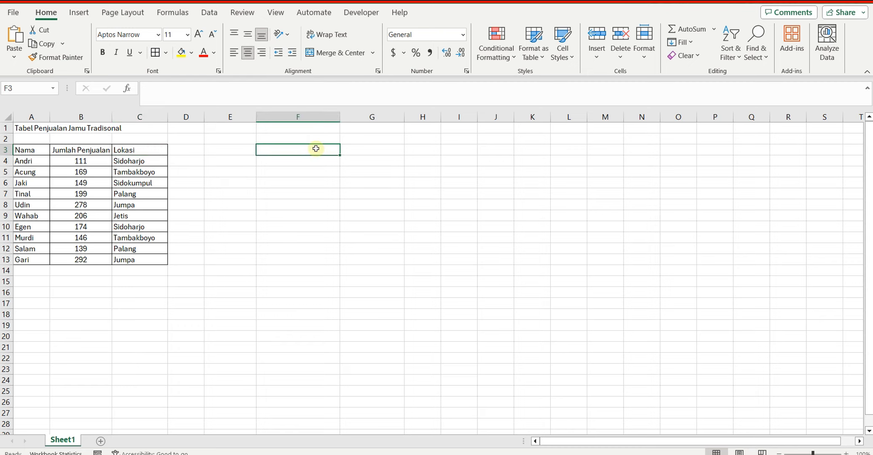
{"action": "type", "text": "kriteria"}
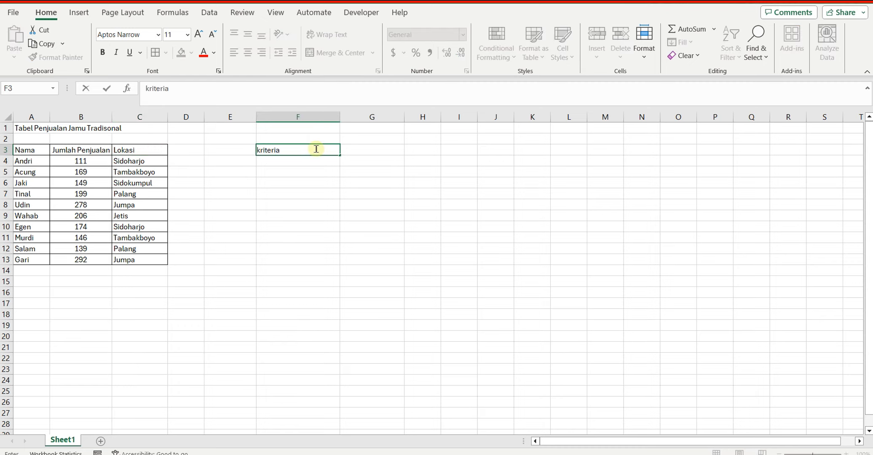
{"action": "type", "text": " penu"}
{"action": "key", "text": "BackSpace"}
{"action": "type", "text": "jualan"}
{"action": "key", "text": "Tab"}
{"action": "type", "text": "kr"}
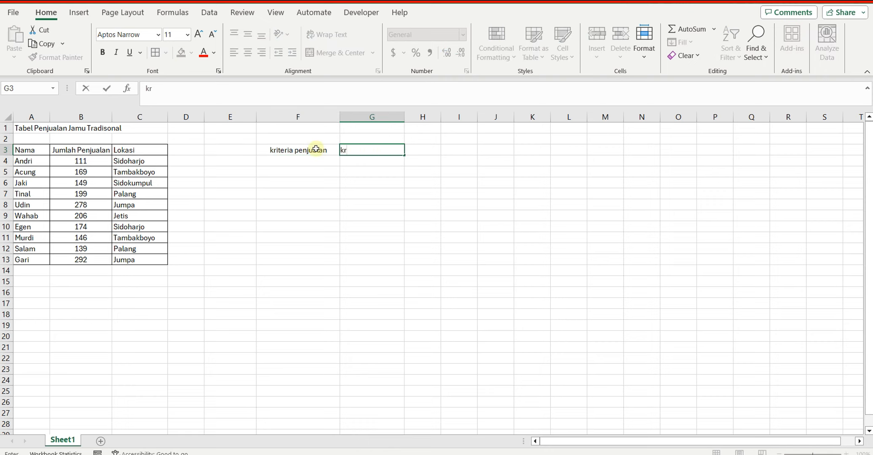
{"action": "type", "text": "iteria lokasi"}
{"action": "key", "text": "Return"}
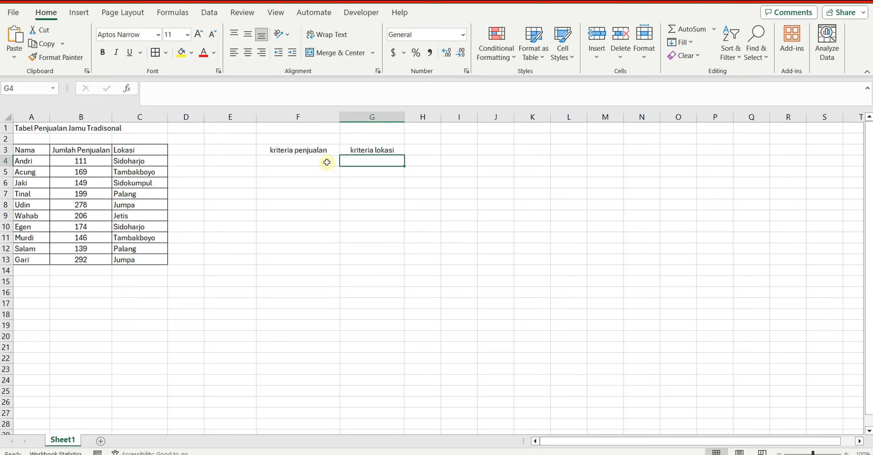
Step: Fill in the criteria values under the headings: 200 in F4 and "sidoharjo" in G4
{"action": "left_click", "coordinate": [326, 163]}
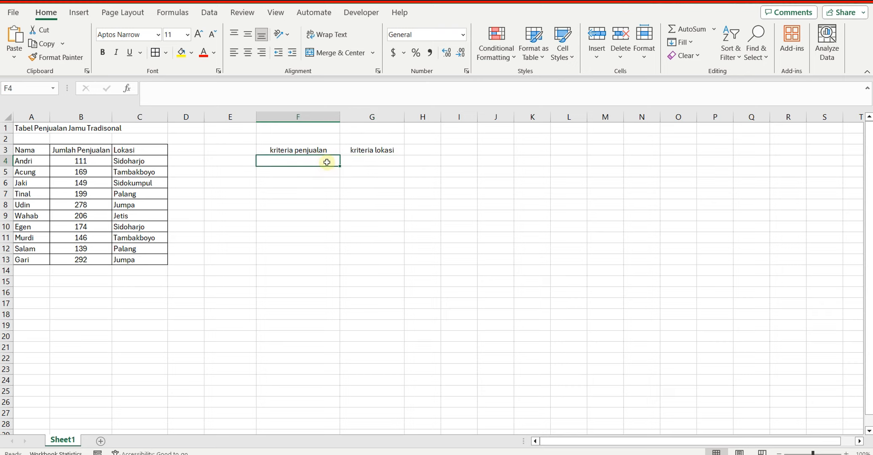
{"action": "type", "text": "200"}
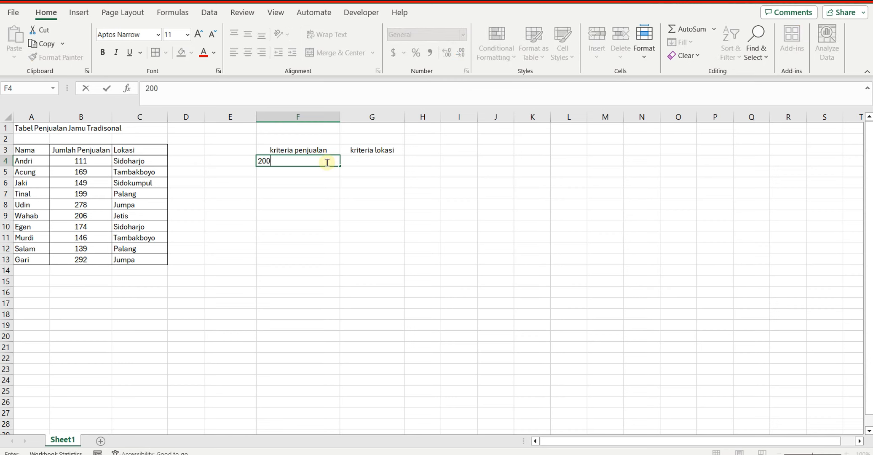
{"action": "key", "text": "Tab"}
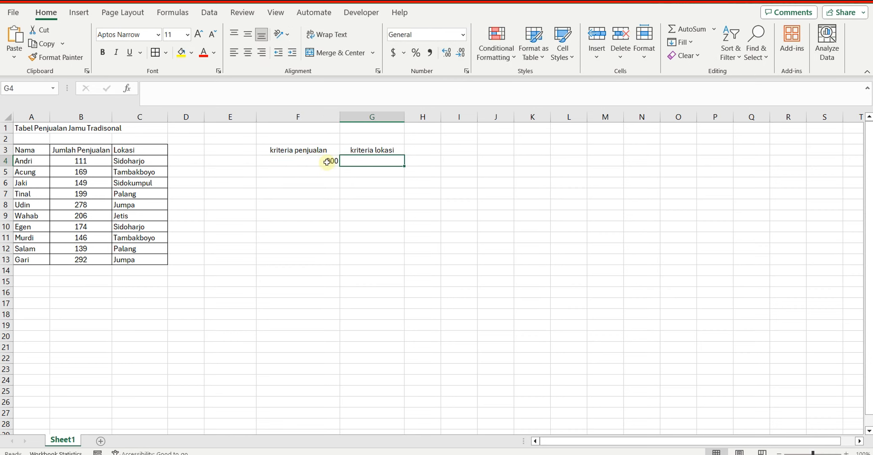
{"action": "type", "text": "si"}
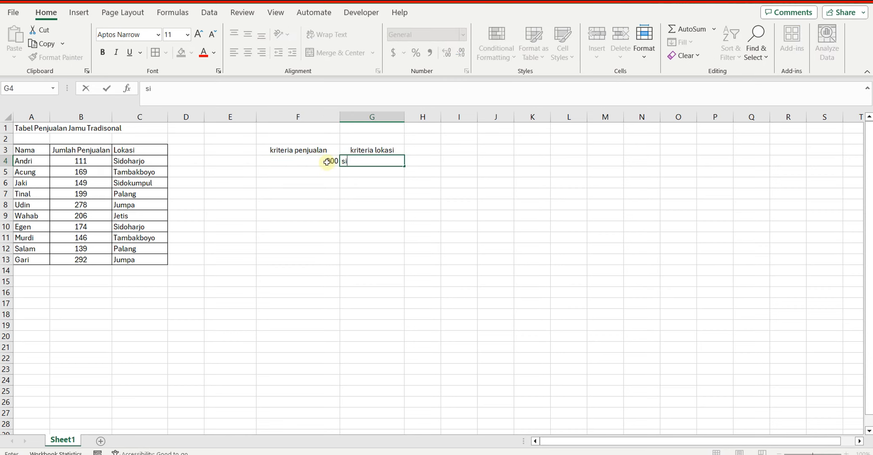
{"action": "type", "text": "doharjo"}
{"action": "left_click", "coordinate": [442, 177]}
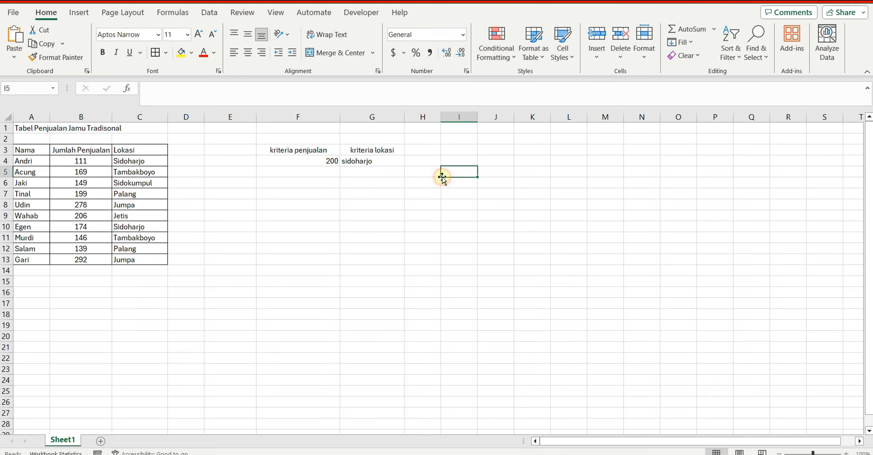
Step: Label cell F7 "sumifs" and start a SUMIFS formula in G7 with B4:B13 as the sum range
{"action": "left_click", "coordinate": [330, 196]}
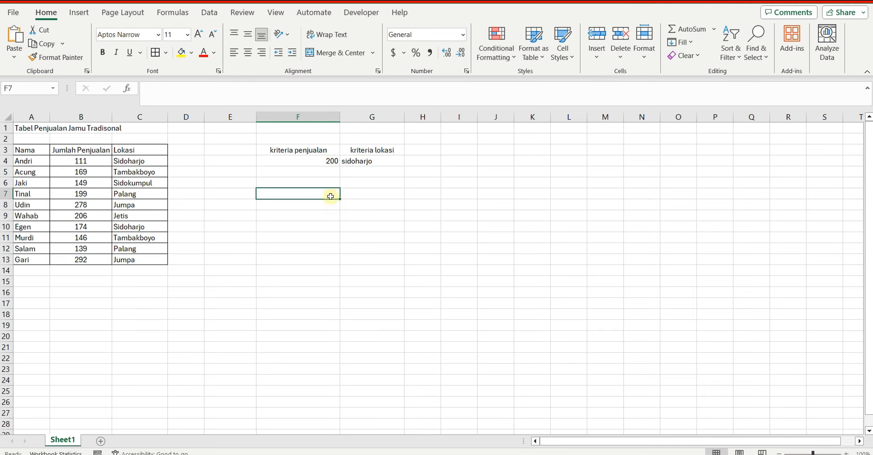
{"action": "type", "text": "sumifs"}
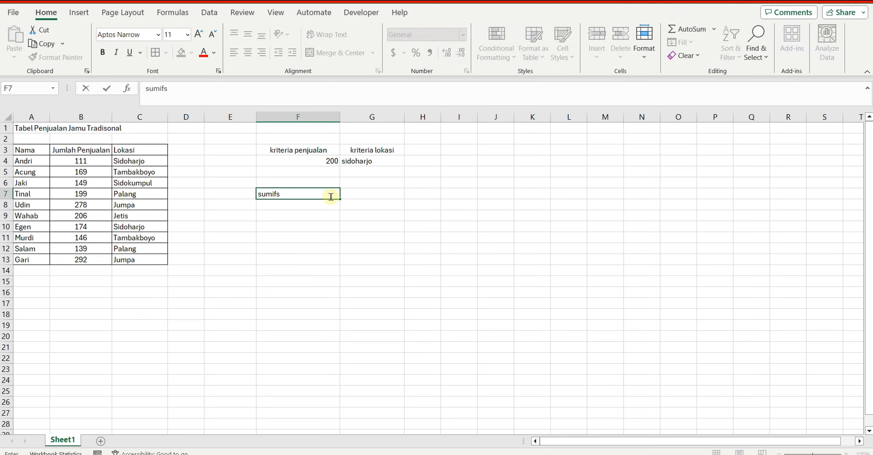
{"action": "left_click", "coordinate": [388, 198]}
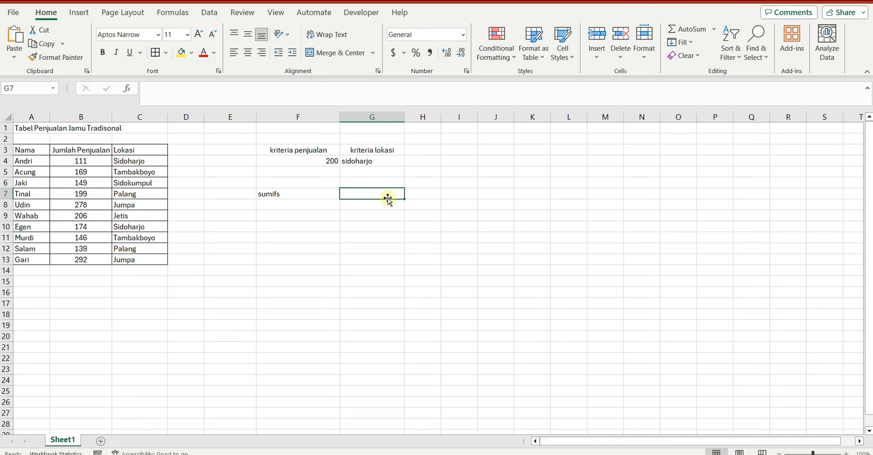
{"action": "type", "text": "="}
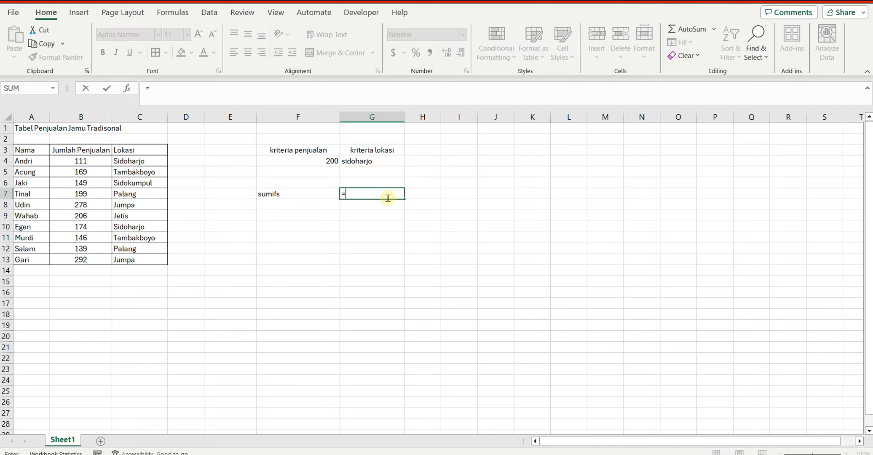
{"action": "type", "text": "sum"}
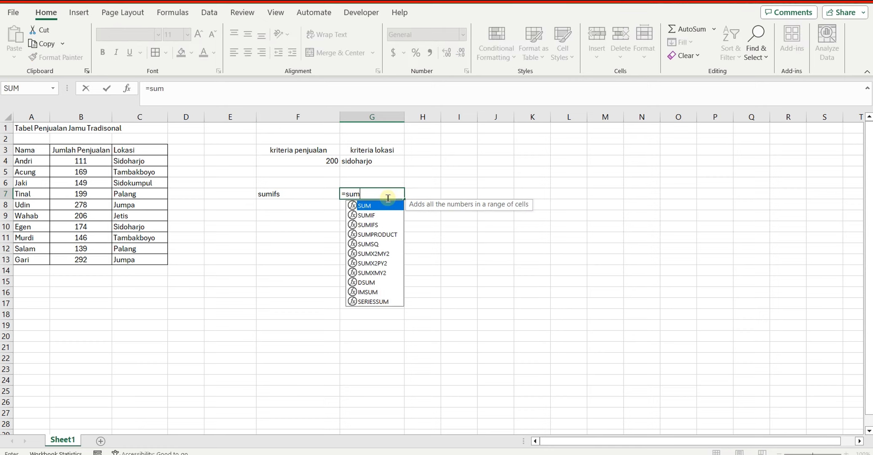
{"action": "key", "text": "Down"}
{"action": "key", "text": "Down"}
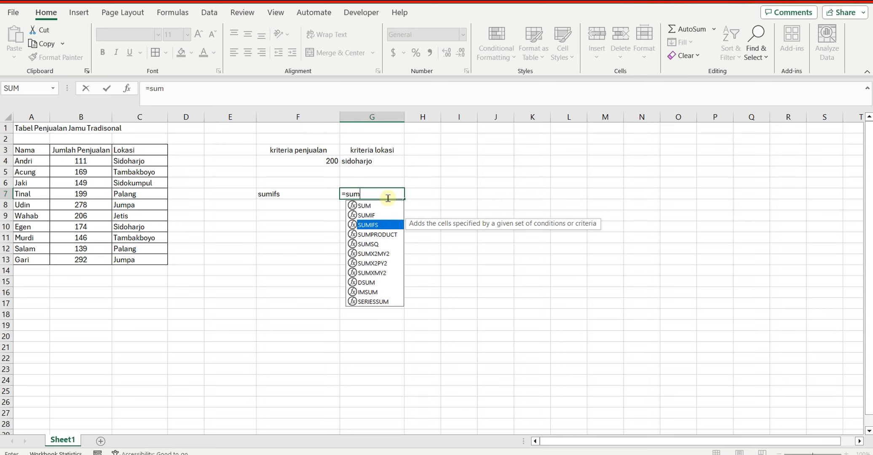
{"action": "key", "text": "Tab"}
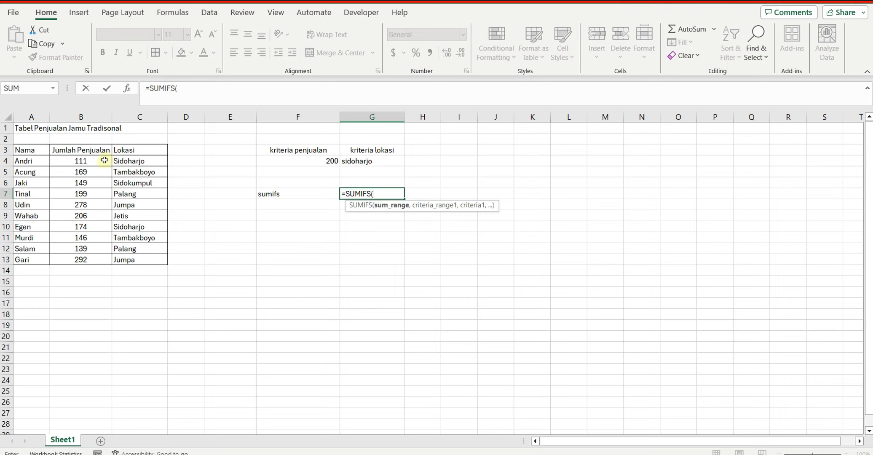
{"action": "left_click_drag", "start_coordinate": [104, 160], "coordinate": [104, 265]}
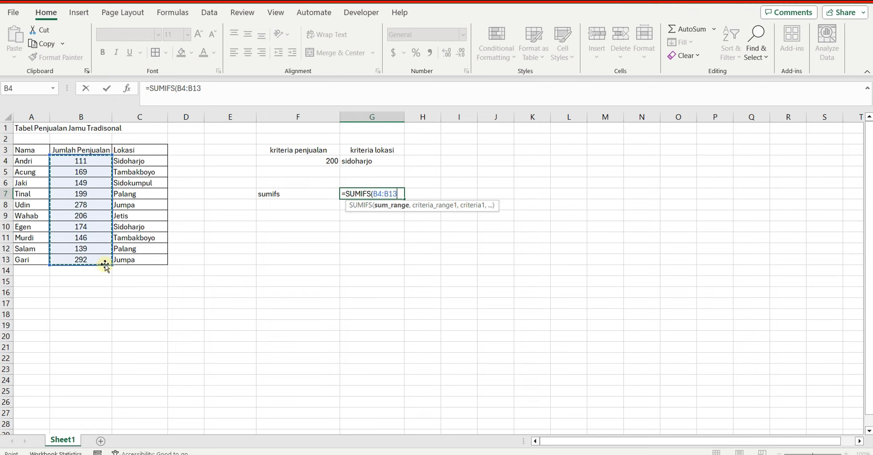
{"action": "type", "text": ","}
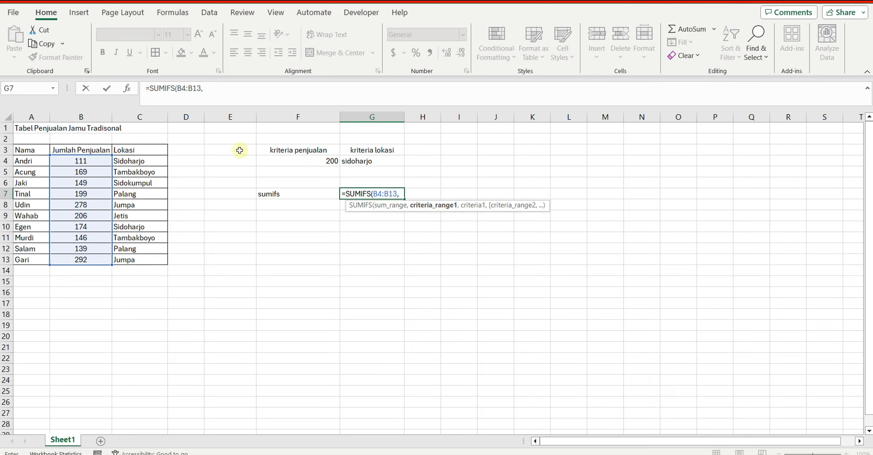
Step: Add the first condition to the SUMIFS formula: criteria range B4:B13 with the criterion ">"&F4
{"action": "left_click_drag", "start_coordinate": [92, 161], "coordinate": [90, 260]}
{"action": "type", "text": ","}
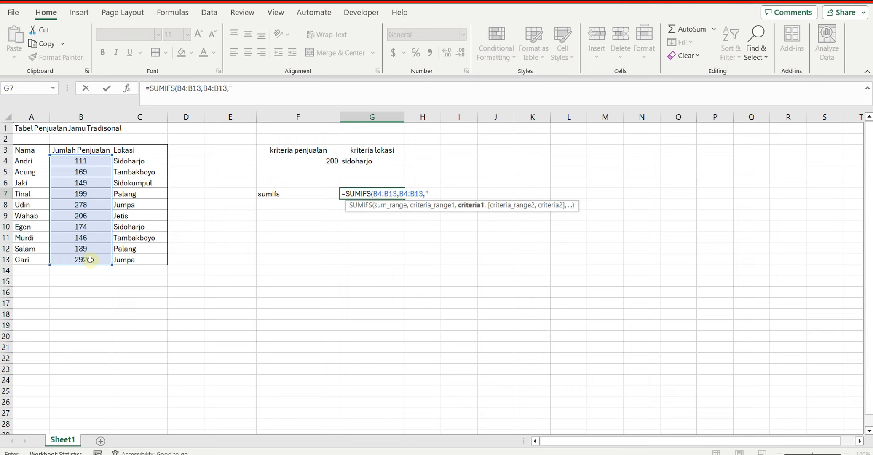
{"action": "type", "text": ">\"&"}
{"action": "left_click", "coordinate": [318, 162]}
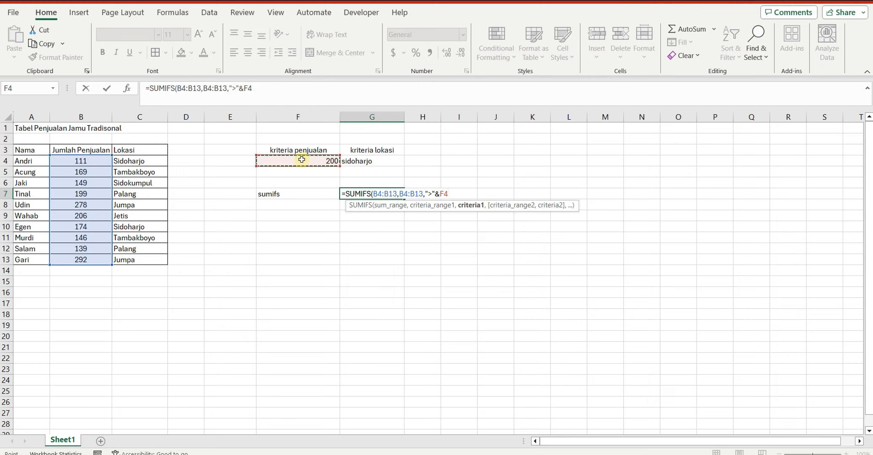
{"action": "type", "text": ","}
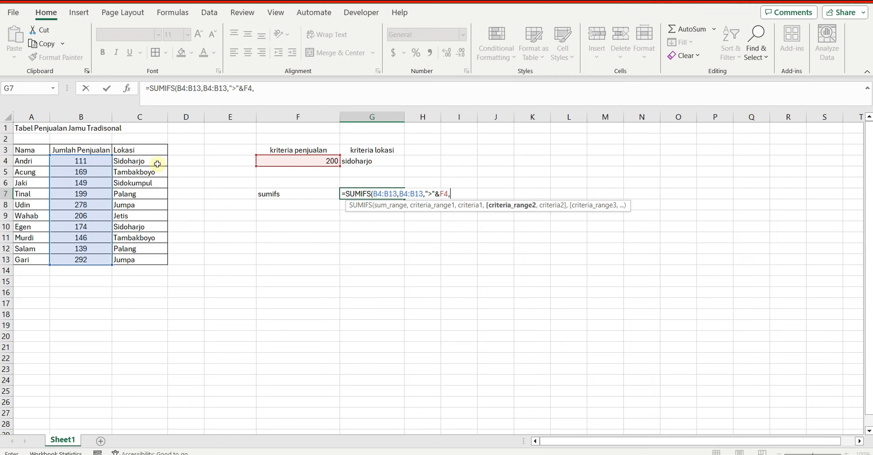
Step: Add the second condition, criteria range C4:C13 with the criterion "="&G4, and complete the SUMIFS formula
{"action": "left_click_drag", "start_coordinate": [157, 160], "coordinate": [154, 247]}
{"action": "left_click_drag", "start_coordinate": [152, 250], "coordinate": [151, 259]}
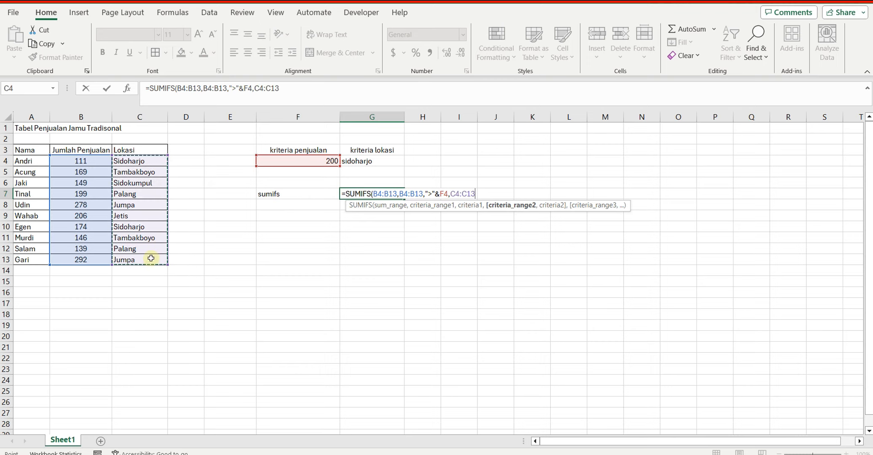
{"action": "type", "text": ","}
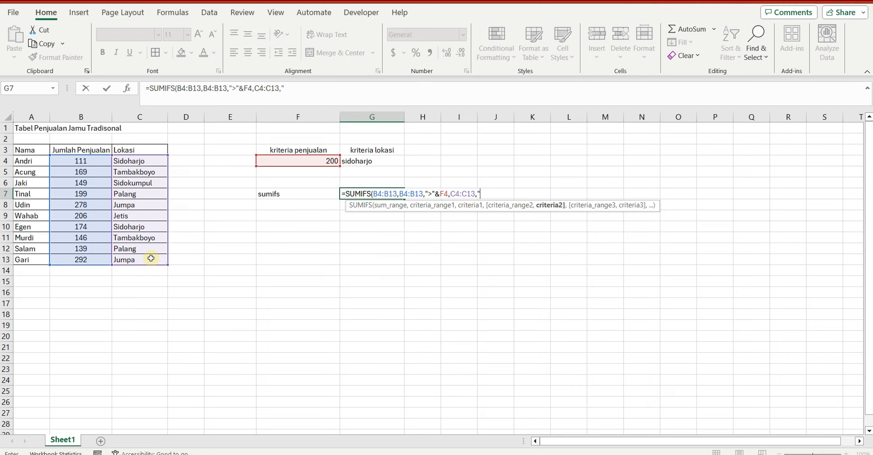
{"action": "type", "text": "=\"&"}
{"action": "left_click", "coordinate": [358, 161]}
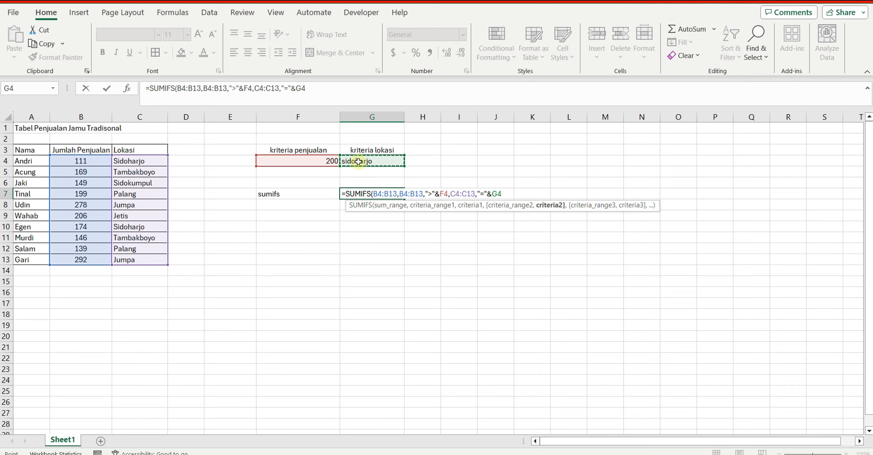
{"action": "type", "text": ")"}
{"action": "key", "text": "Return"}
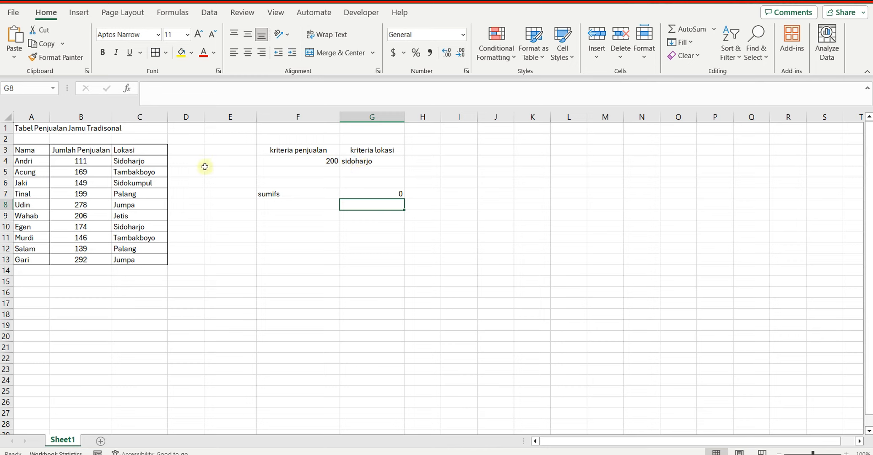
Step: Check the sales figures in the Sidoharjo rows, and set the sales criterion in F4 to 100
{"action": "left_click_drag", "start_coordinate": [150, 163], "coordinate": [78, 161]}
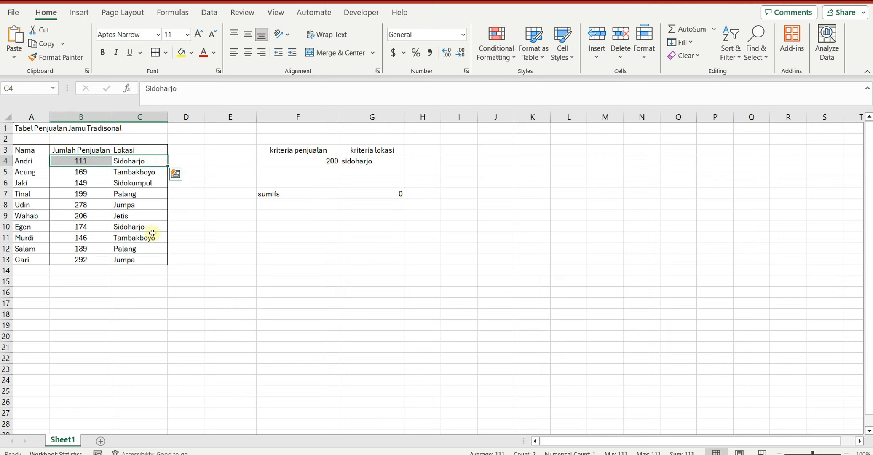
{"action": "left_click_drag", "start_coordinate": [152, 231], "coordinate": [65, 228]}
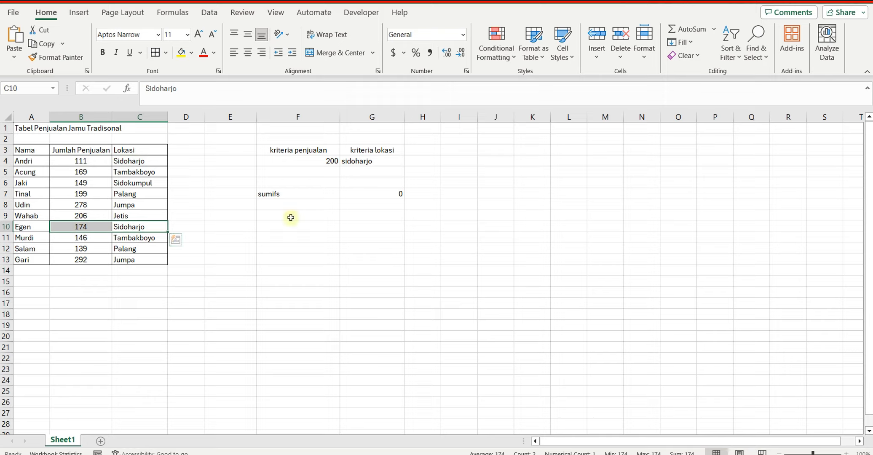
{"action": "left_click", "coordinate": [315, 161]}
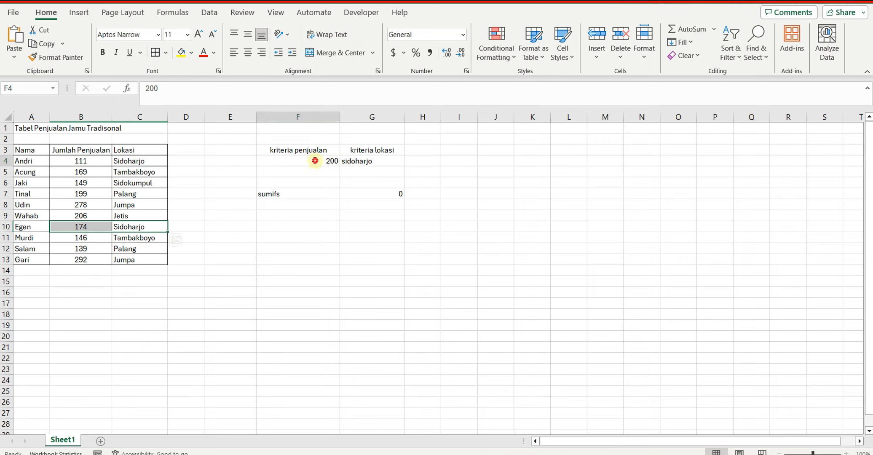
{"action": "type", "text": "100"}
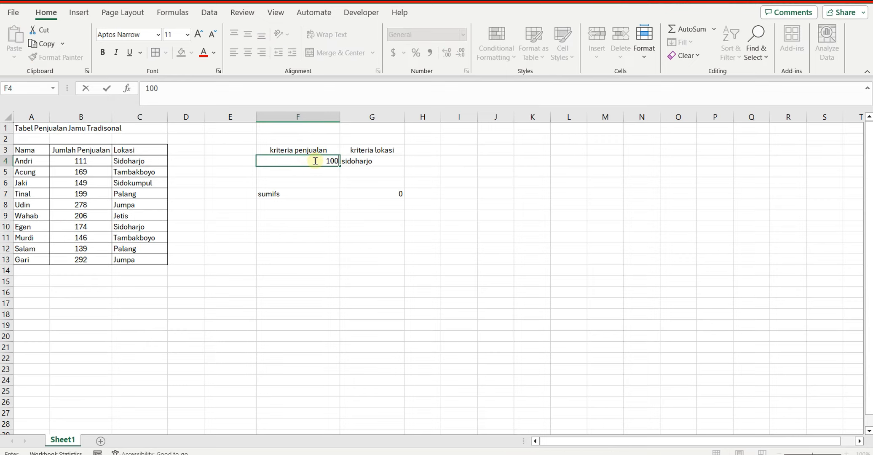
{"action": "key", "text": "Return"}
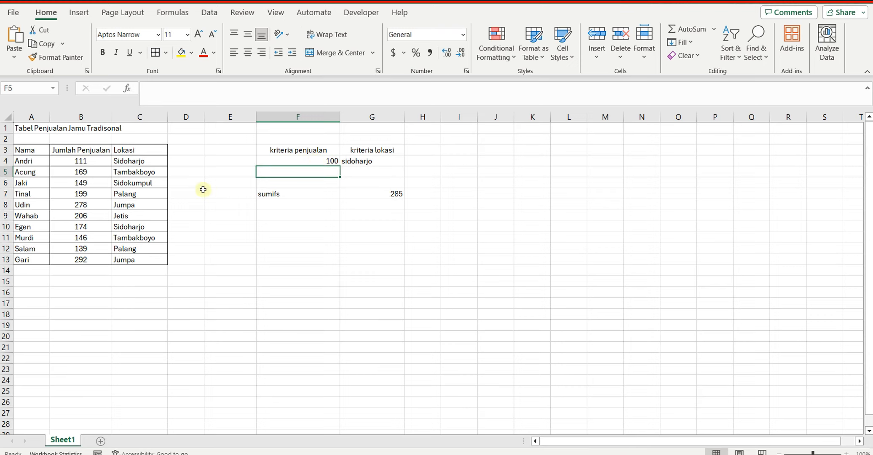
Step: Check the sum of the Sidoharjo sales figures in B4 and B10 against the SUMIFS result
{"action": "left_click", "coordinate": [147, 165]}
{"action": "left_click", "coordinate": [99, 162]}
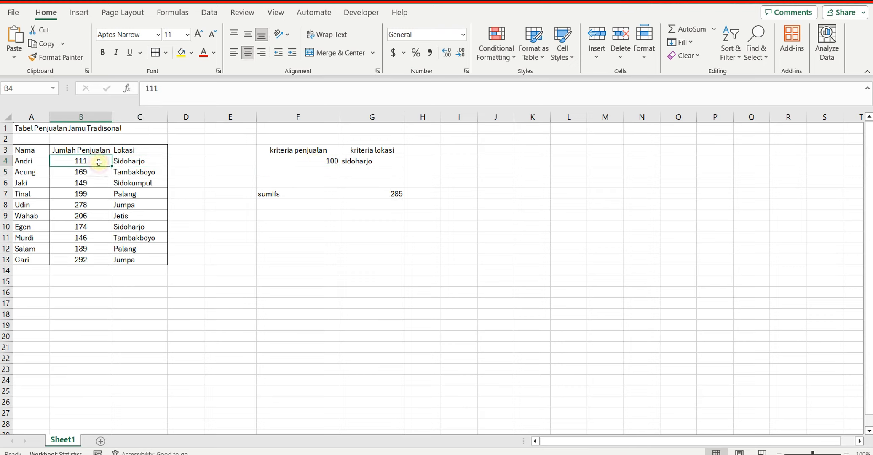
{"action": "left_click", "coordinate": [93, 228], "text": "ctrl"}
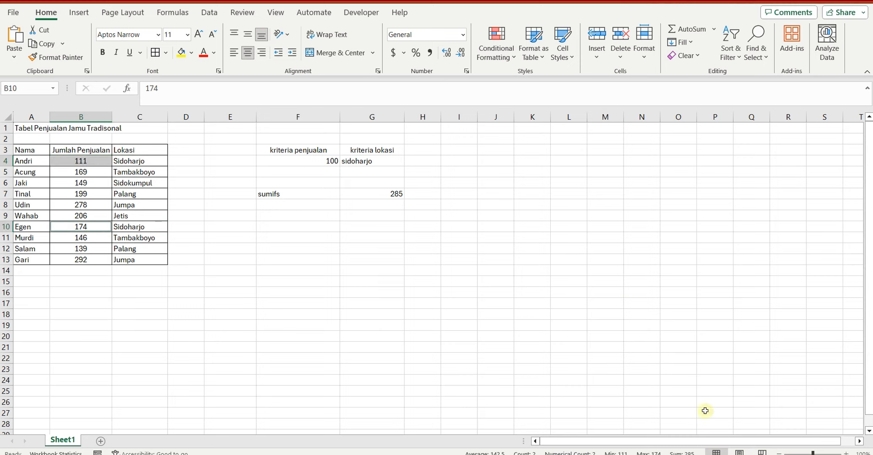
{"action": "left_click", "coordinate": [447, 207]}
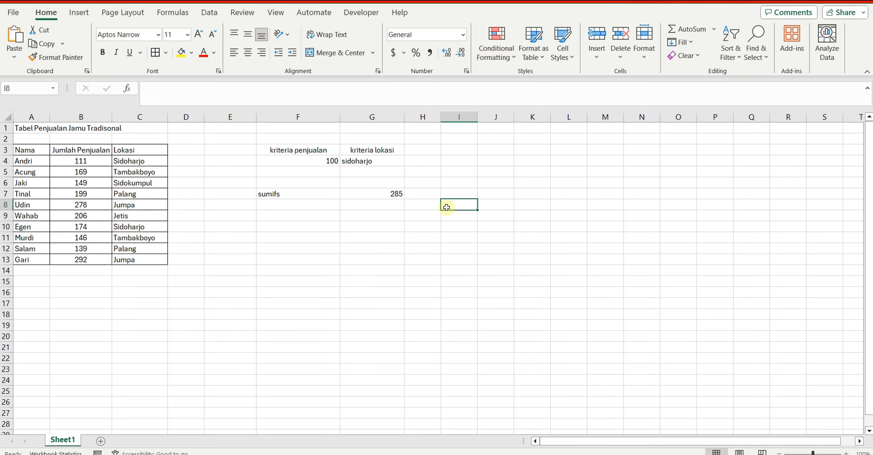
Step: Set the location criterion in G4 to Palang
{"action": "left_click", "coordinate": [312, 163]}
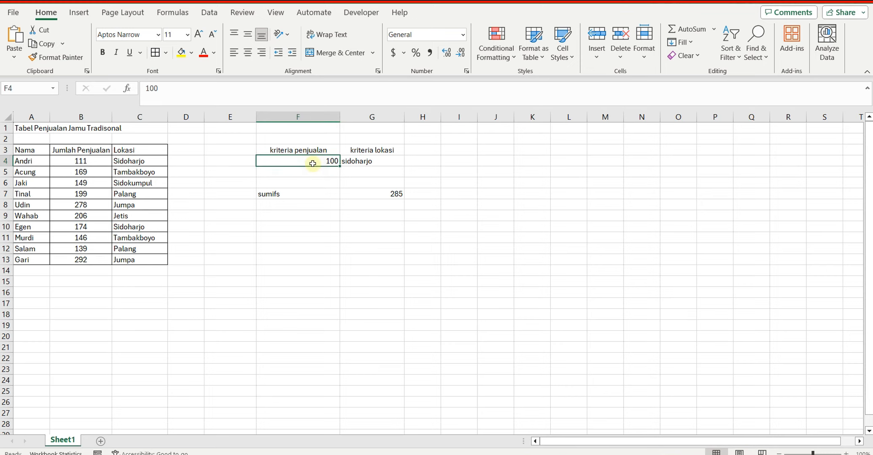
{"action": "left_click", "coordinate": [363, 162]}
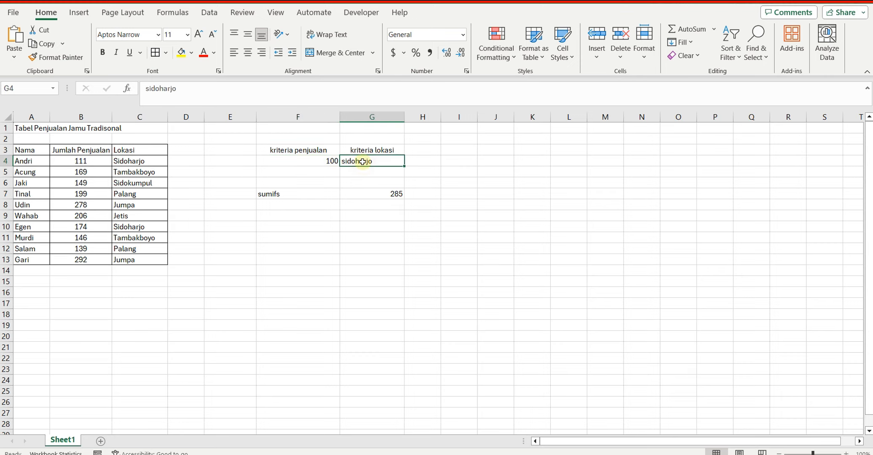
{"action": "type", "text": "Palang"}
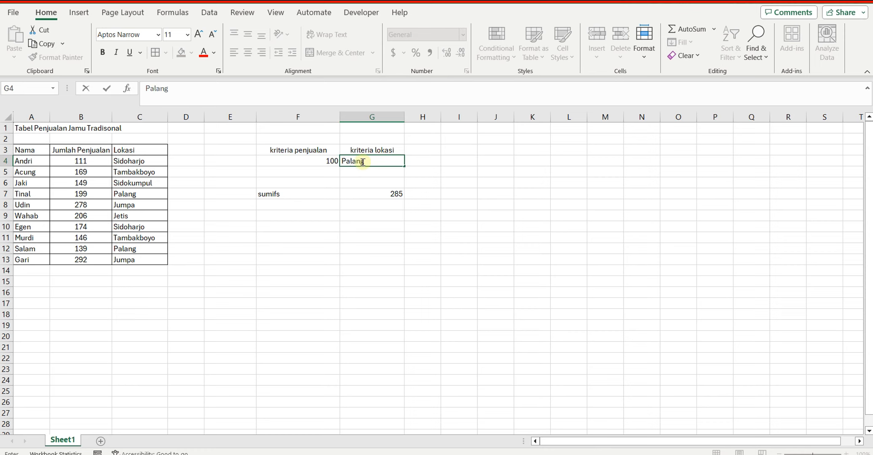
{"action": "key", "text": "Return"}
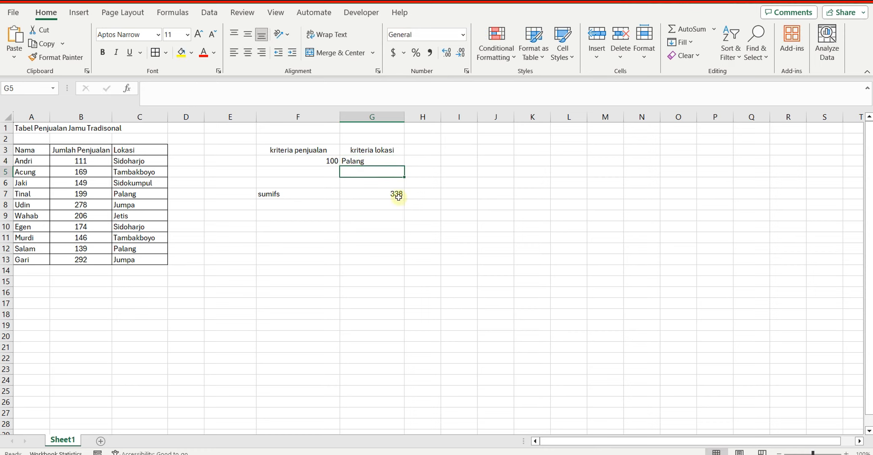
Step: Check the sum of the Palang sales figures in B7 and B12 against the SUMIFS result
{"action": "left_click", "coordinate": [143, 194]}
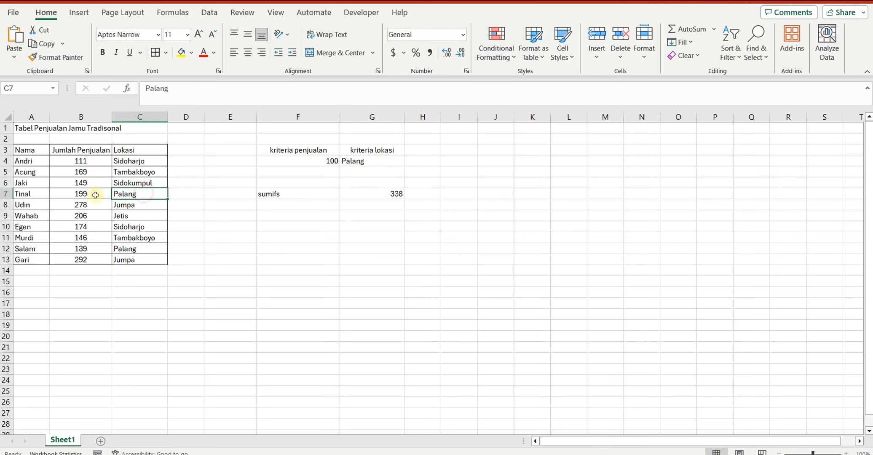
{"action": "left_click", "coordinate": [95, 195]}
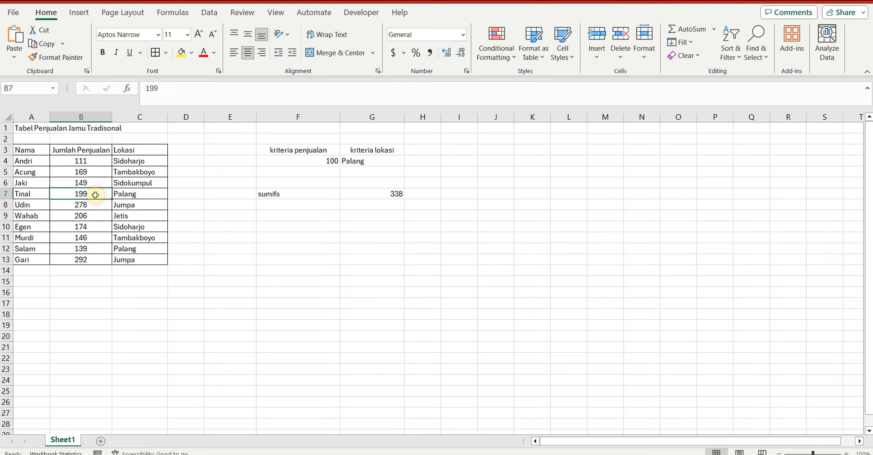
{"action": "left_click", "coordinate": [93, 249], "text": "ctrl"}
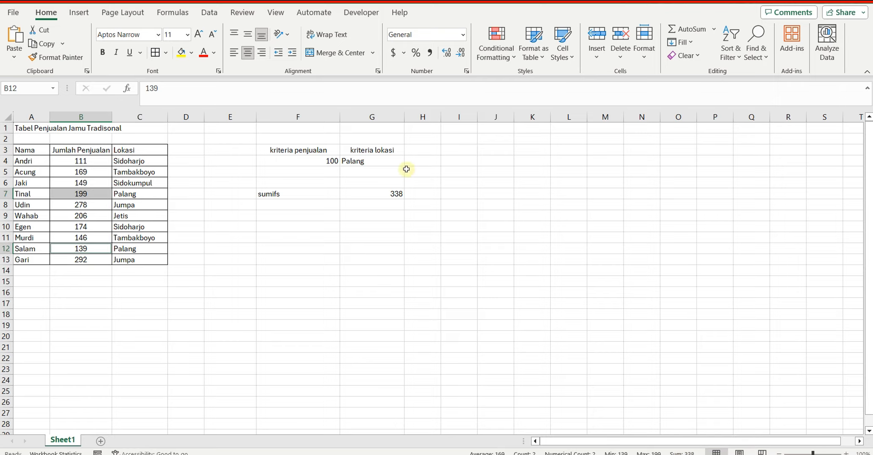
Step: Label cell F8 "countifs" below the sumifs label
{"action": "left_click", "coordinate": [299, 205]}
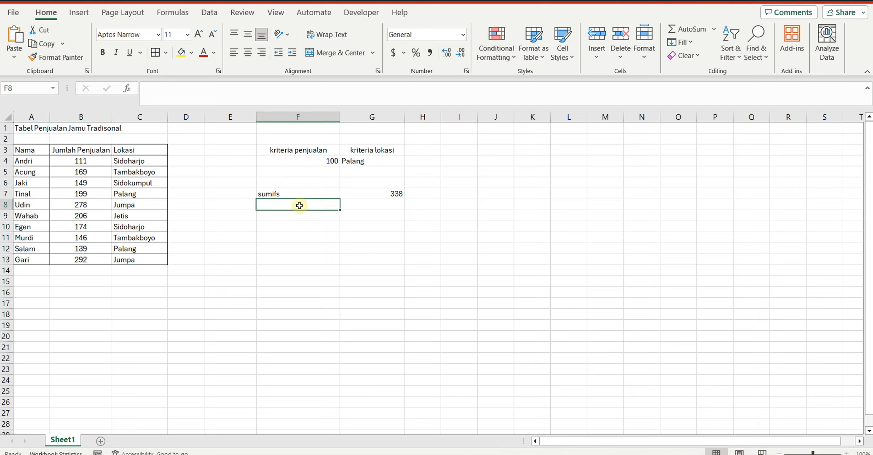
{"action": "type", "text": "coun"}
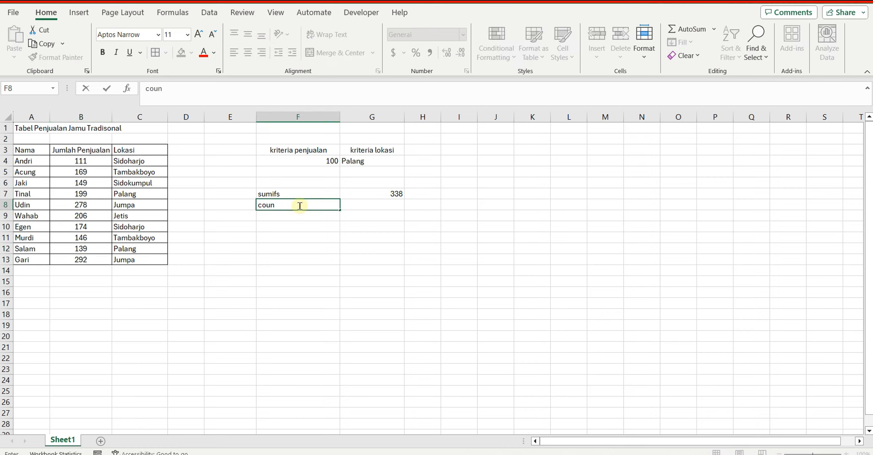
{"action": "type", "text": "tifs"}
{"action": "key", "text": "Tab"}
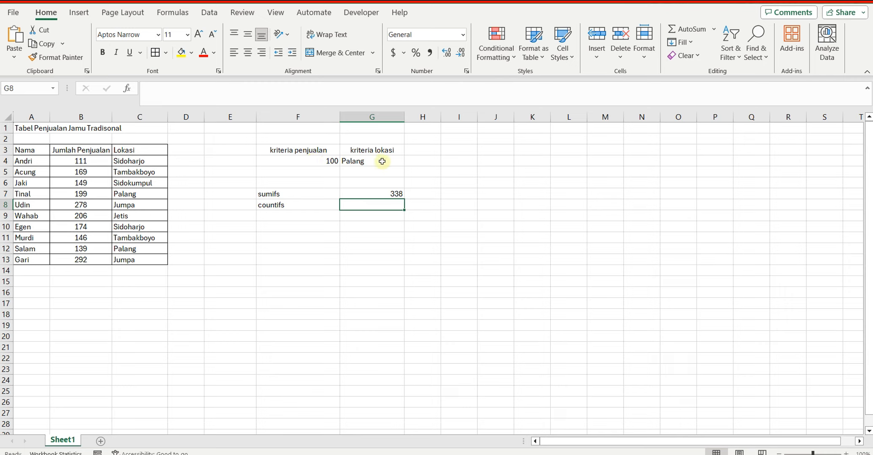
Step: Start a COUNTIFS formula in G8 with B4:B13 as the first criteria range and ">"&F4 as its criterion
{"action": "type", "text": "=coun"}
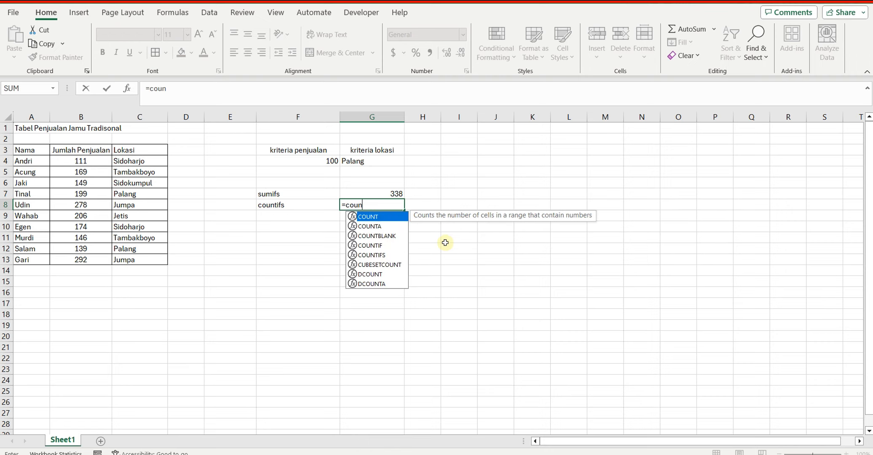
{"action": "key", "text": "Down"}
{"action": "key", "text": "Down"}
{"action": "key", "text": "Down"}
{"action": "key", "text": "Down"}
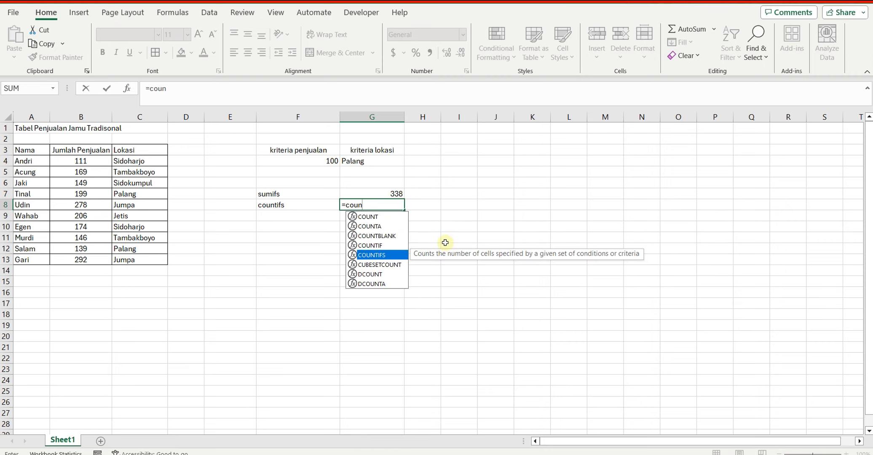
{"action": "key", "text": "Tab"}
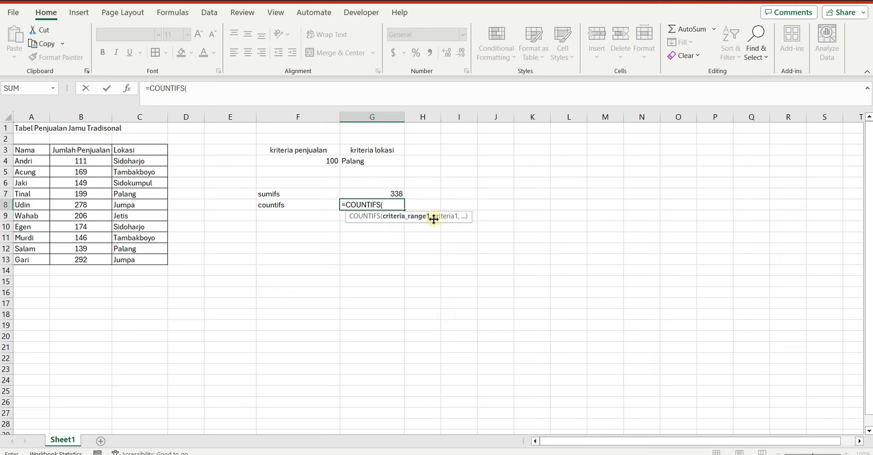
{"action": "left_click_drag", "start_coordinate": [90, 162], "coordinate": [101, 260]}
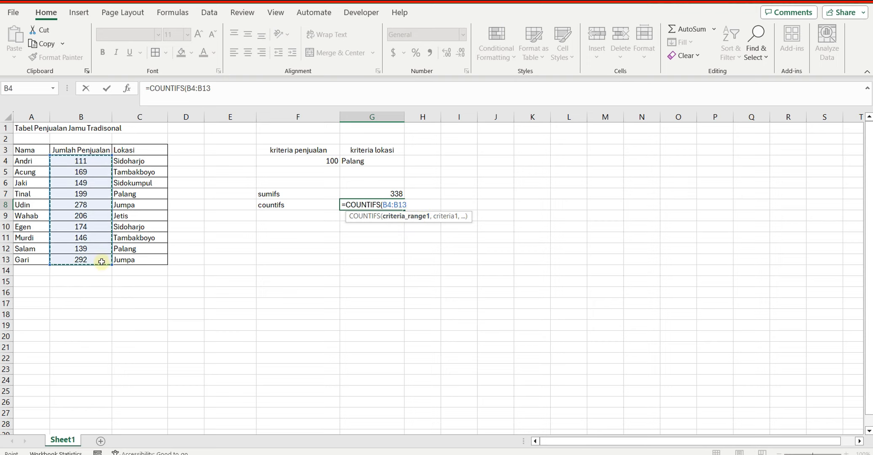
{"action": "type", "text": ","}
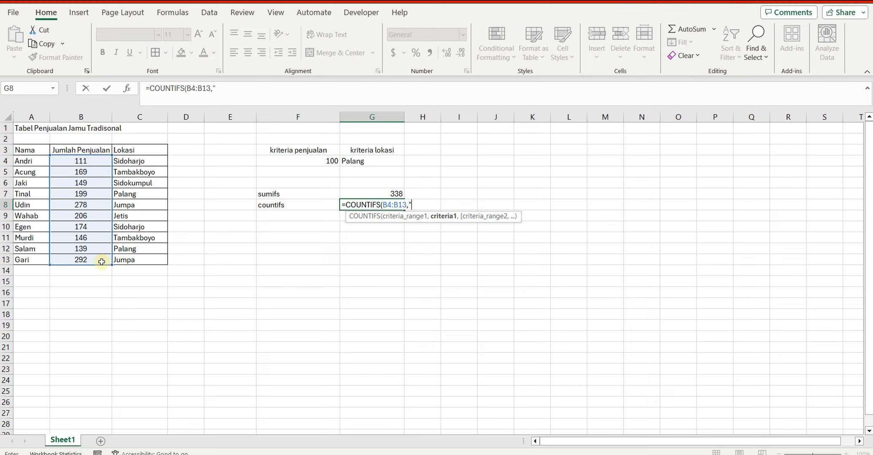
{"action": "type", "text": ">\"&"}
{"action": "left_click", "coordinate": [302, 161]}
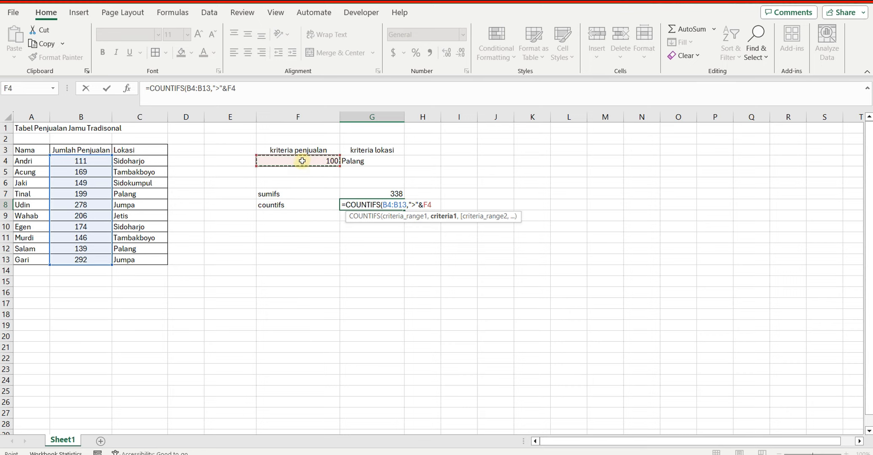
{"action": "type", "text": ","}
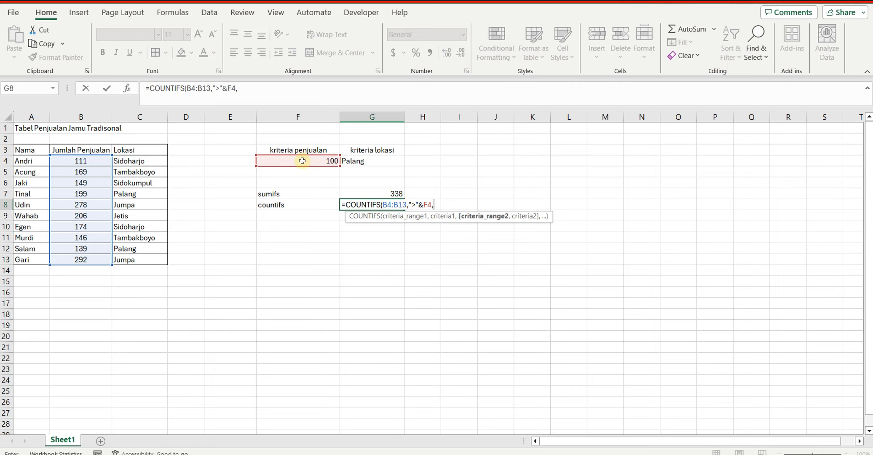
Step: Add the second COUNTIFS condition, criteria range C4:C13 with the criterion "="&G4, and complete the formula
{"action": "left_click_drag", "start_coordinate": [137, 161], "coordinate": [142, 261]}
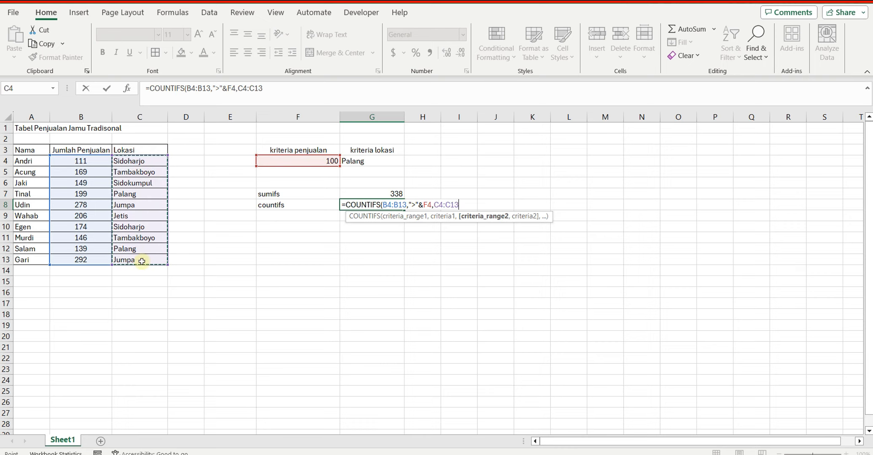
{"action": "type", "text": ","}
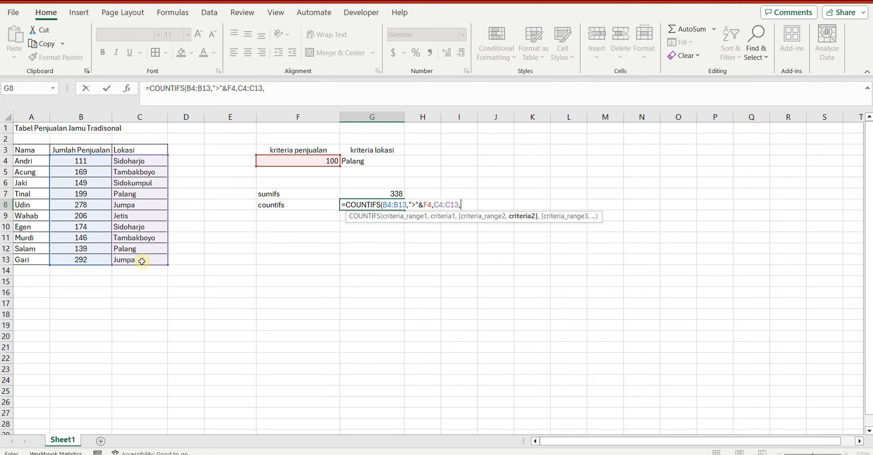
{"action": "type", "text": "\"=\"&"}
{"action": "left_click", "coordinate": [386, 159]}
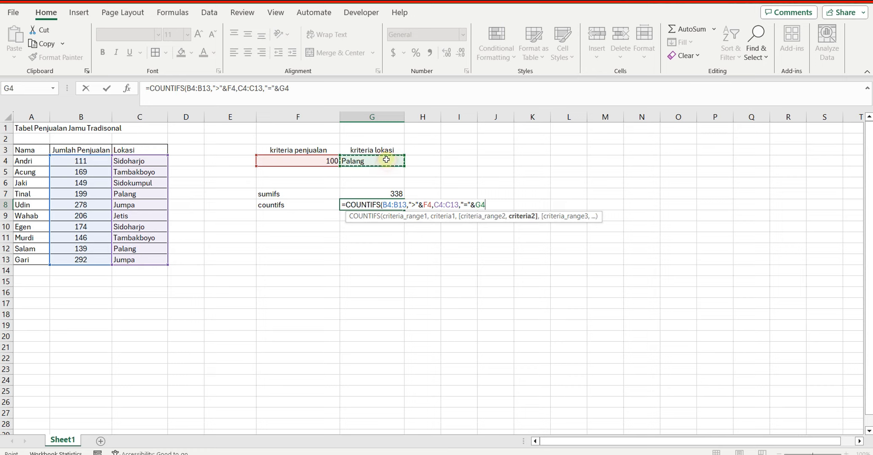
{"action": "type", "text": ")"}
{"action": "key", "text": "Return"}
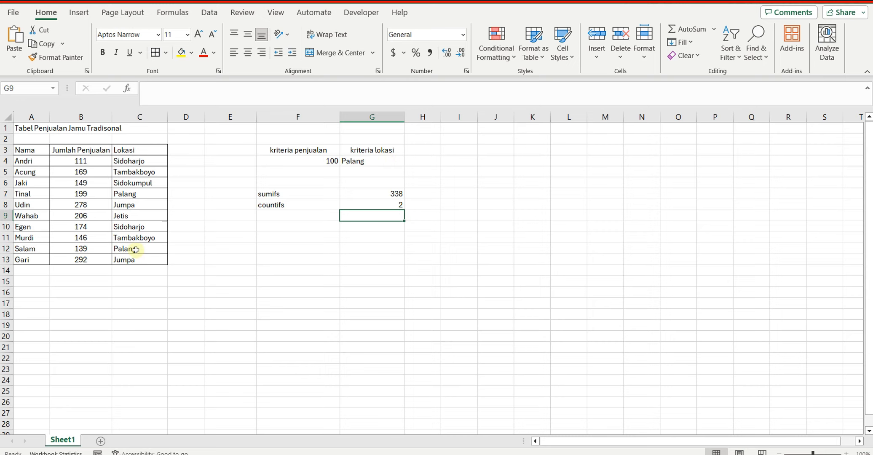
Step: Check the sales and locations of the Palang rows, and set the sales criterion in F4 to 160
{"action": "left_click_drag", "start_coordinate": [137, 249], "coordinate": [90, 248]}
{"action": "left_click_drag", "start_coordinate": [140, 191], "coordinate": [93, 193]}
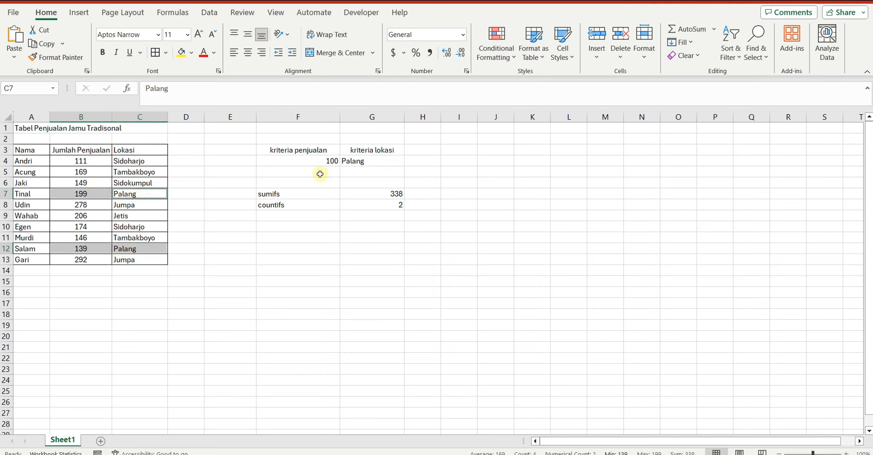
{"action": "left_click", "coordinate": [311, 161]}
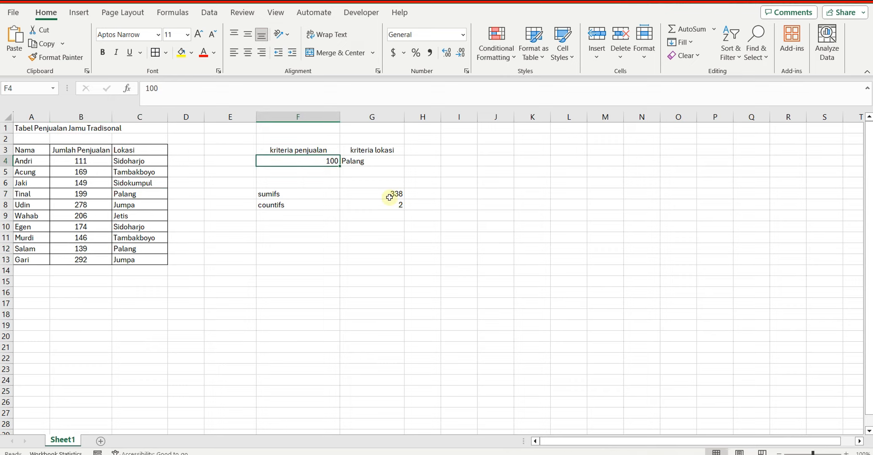
{"action": "type", "text": "160"}
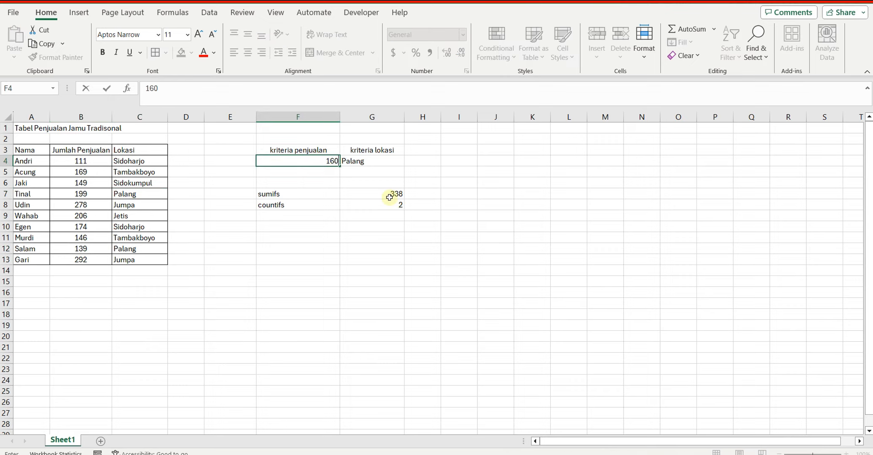
{"action": "key", "text": "Return"}
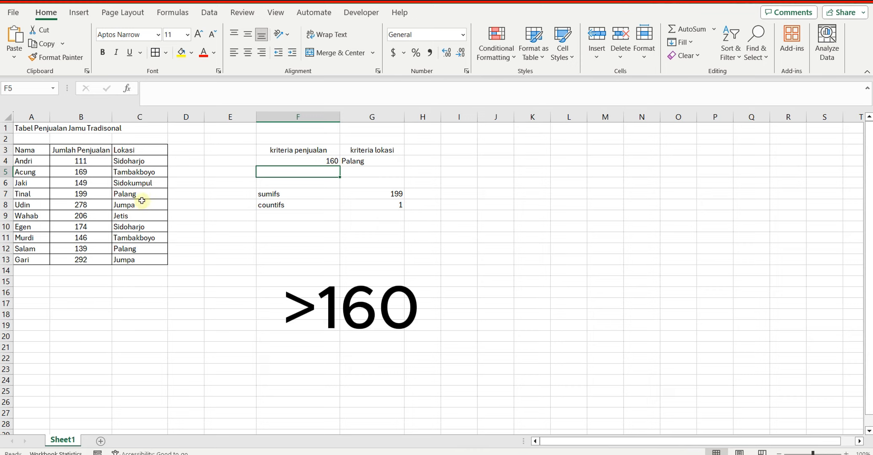
Step: Check the Palang entry in row 7 against the new criterion, and inspect the COUNTIFS formula in G8
{"action": "left_click_drag", "start_coordinate": [138, 194], "coordinate": [93, 193]}
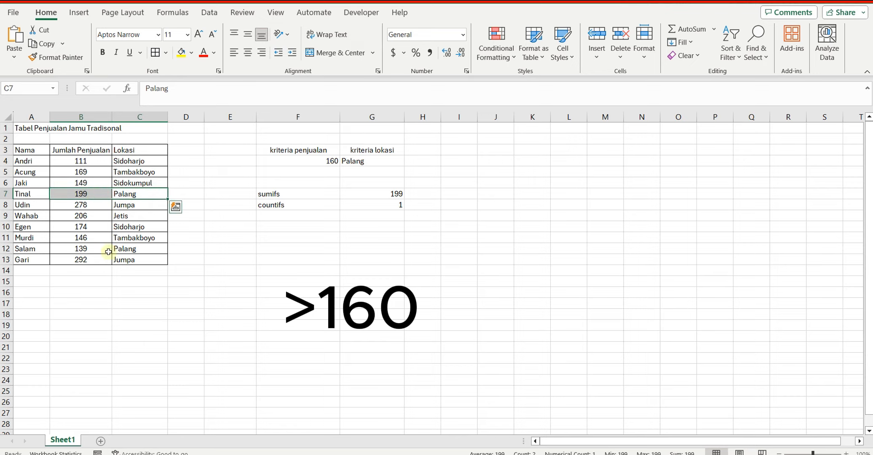
{"action": "key", "text": "ctrl+q"}
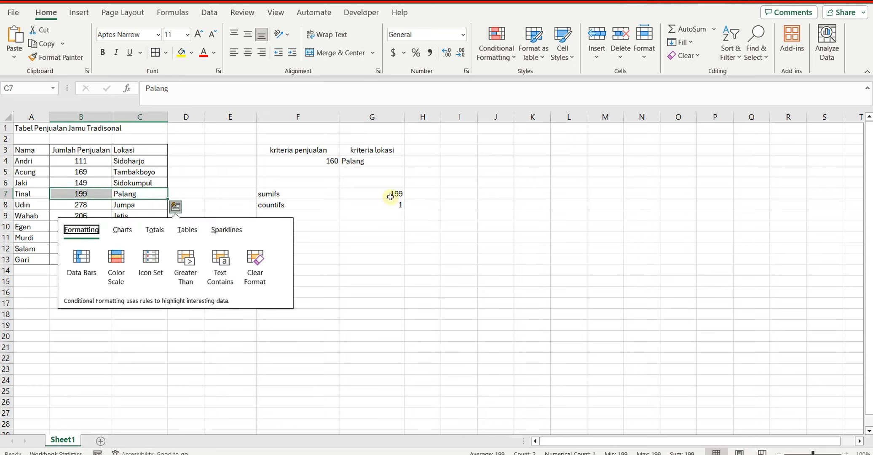
{"action": "left_click", "coordinate": [387, 204]}
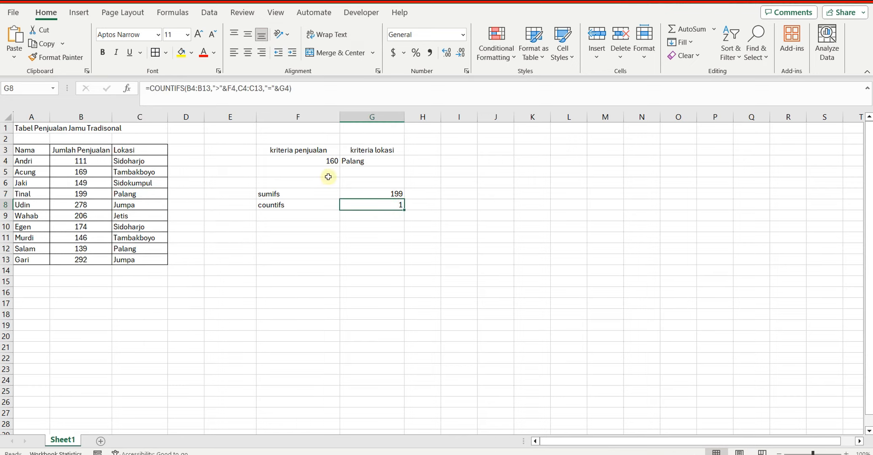